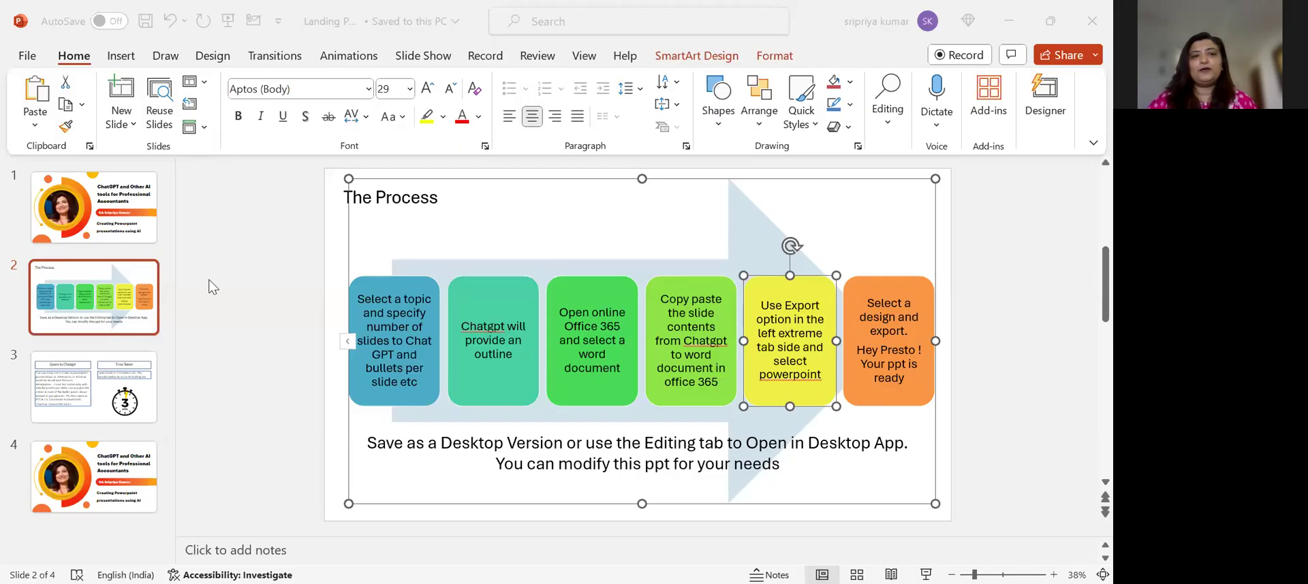
# - Go to slide 3 and select the ChatGPT query and timing text
pyautogui.click(95, 296)
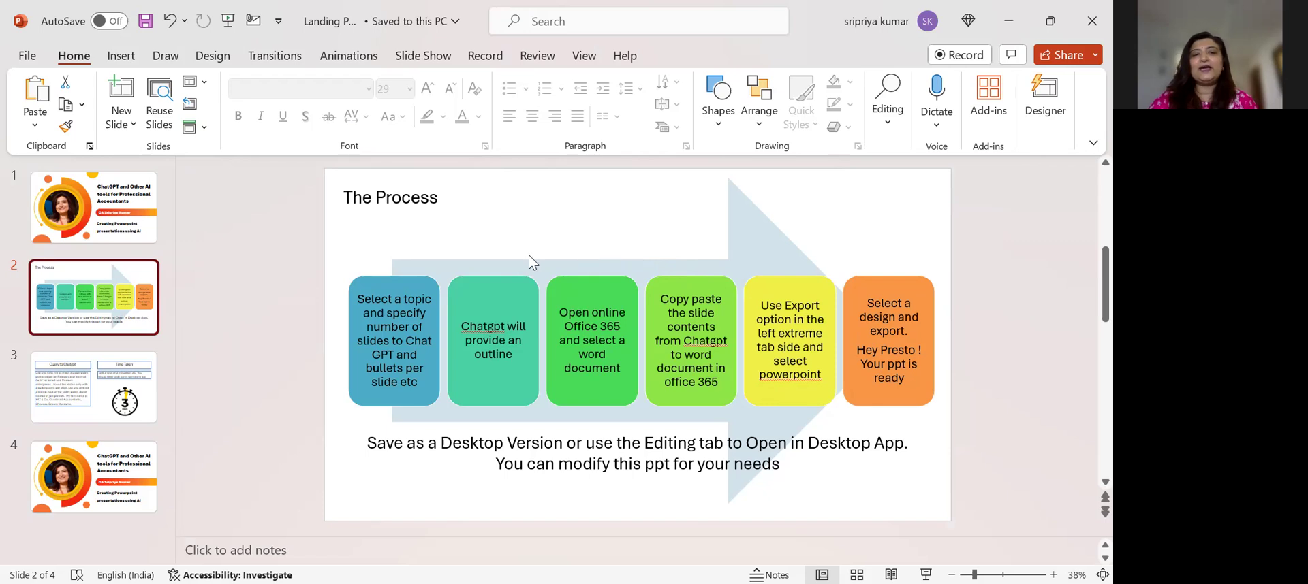
pyautogui.click(68, 391)
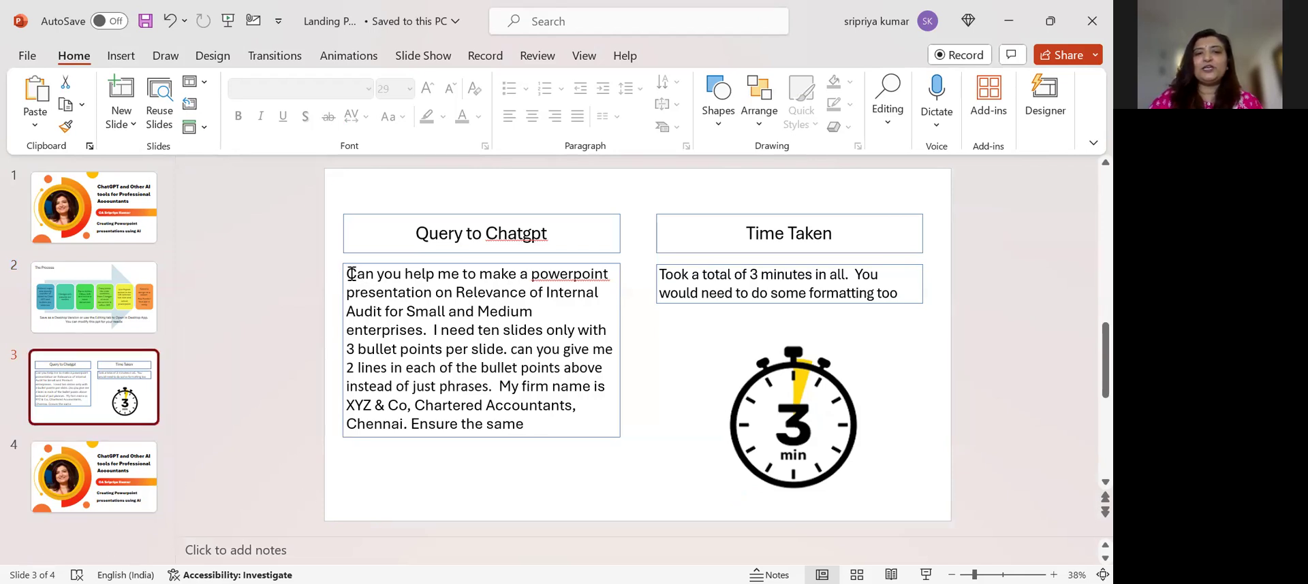
pyautogui.moveTo(348, 274)
pyautogui.mouseDown()
pyautogui.moveTo(440, 333)
pyautogui.moveTo(520, 423)
pyautogui.mouseUp()
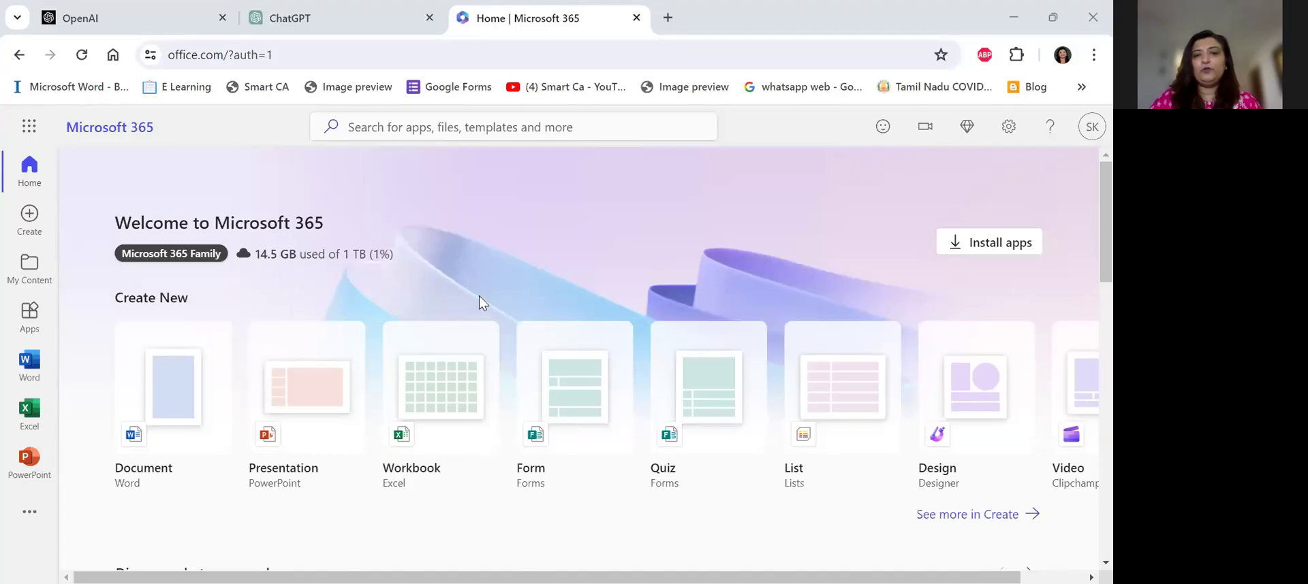
# - Create a new blank Word document, Document 6, from the Microsoft 365 home page
pyautogui.click(181, 420)
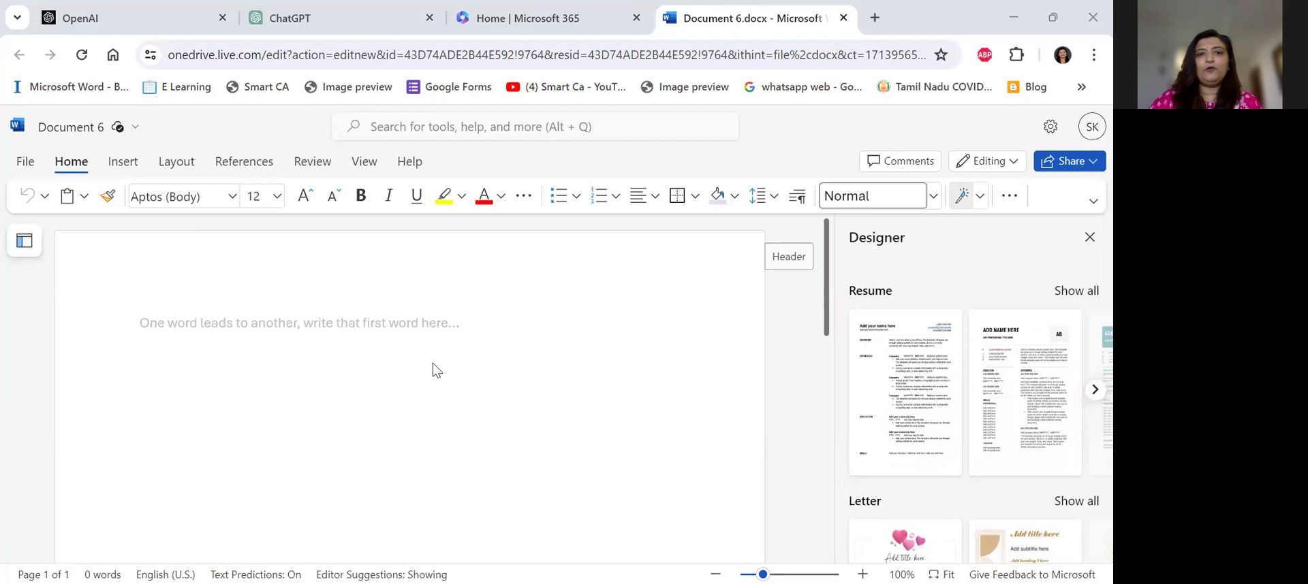
# - Copy ChatGPT's internal audit outline for XYZ & Co, from Slide 1 to the reply's end
pyautogui.hotkey('ctrl', '2')
pyautogui.scroll(4, 431, 362)
pyautogui.scroll(2, 432, 362)
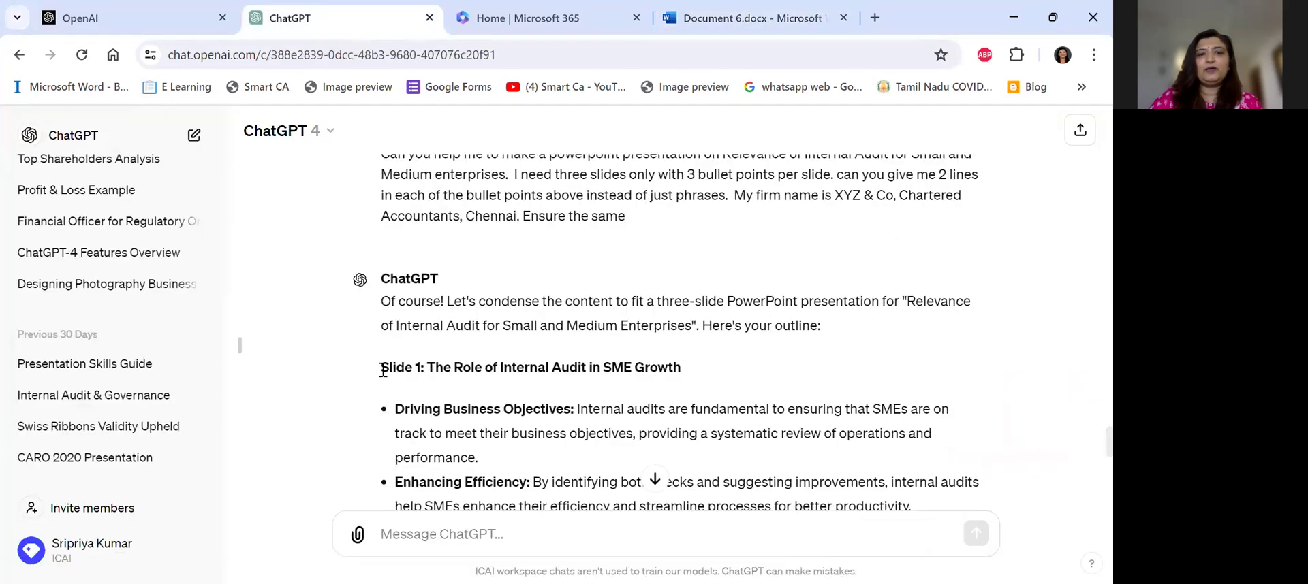
pyautogui.moveTo(379, 368)
pyautogui.mouseDown()
pyautogui.moveTo(400, 409)
pyautogui.moveTo(532, 509)
pyautogui.moveTo(549, 347)
pyautogui.mouseUp()
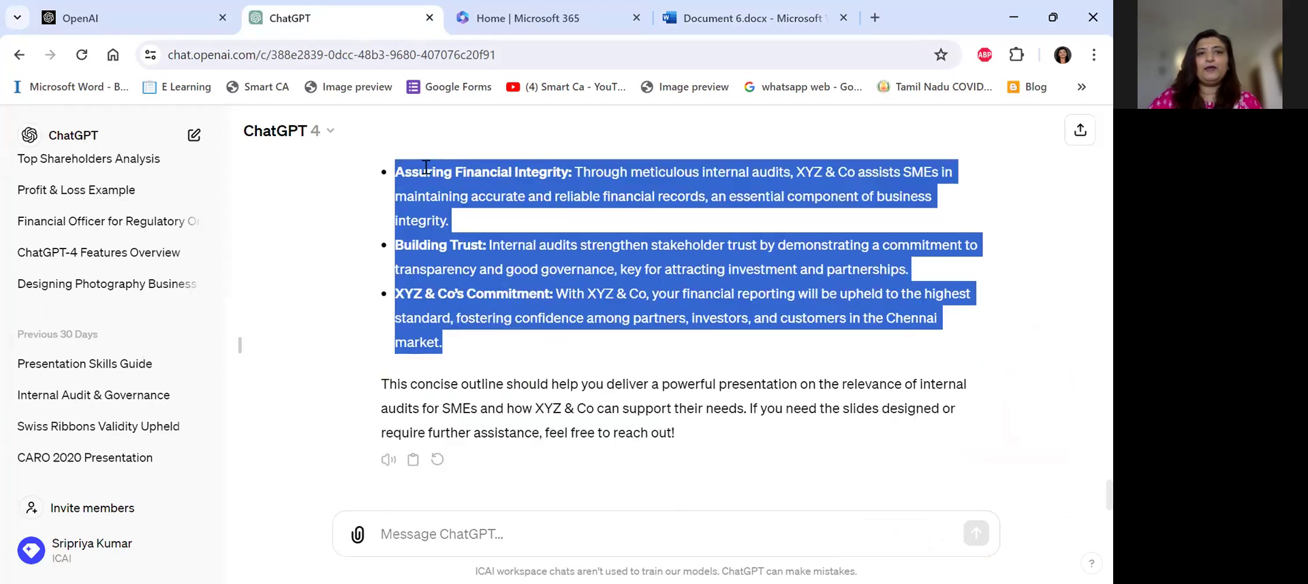
pyautogui.click(547, 15)
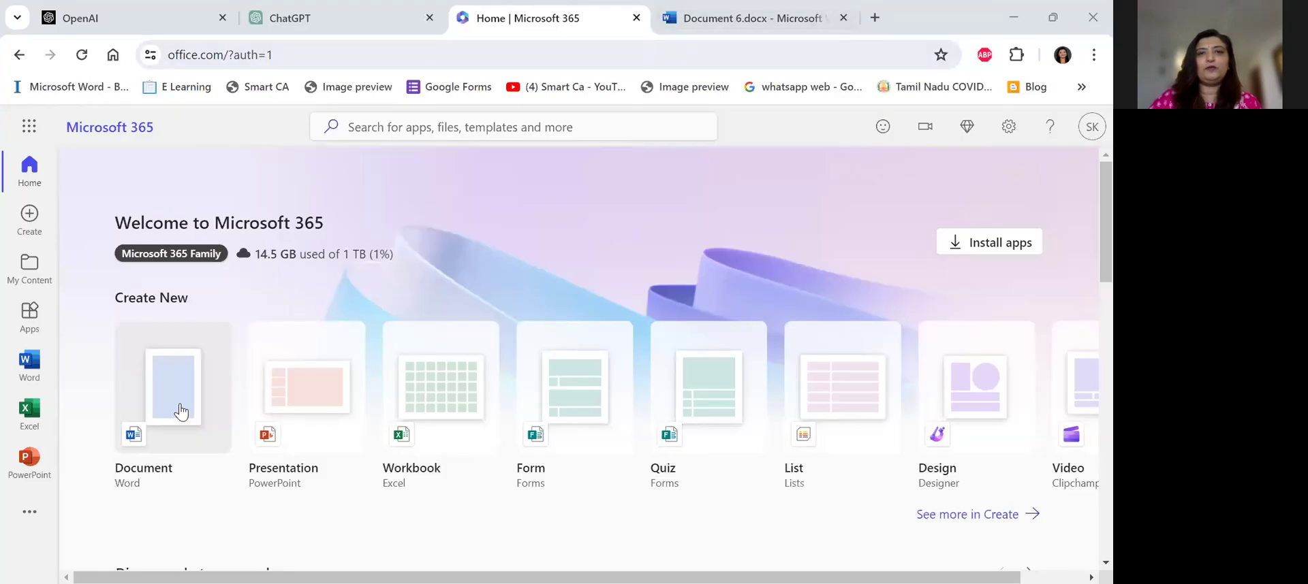
# - Paste the three-slide ChatGPT outline into Document 6 and scroll through to check it
pyautogui.click(180, 410)
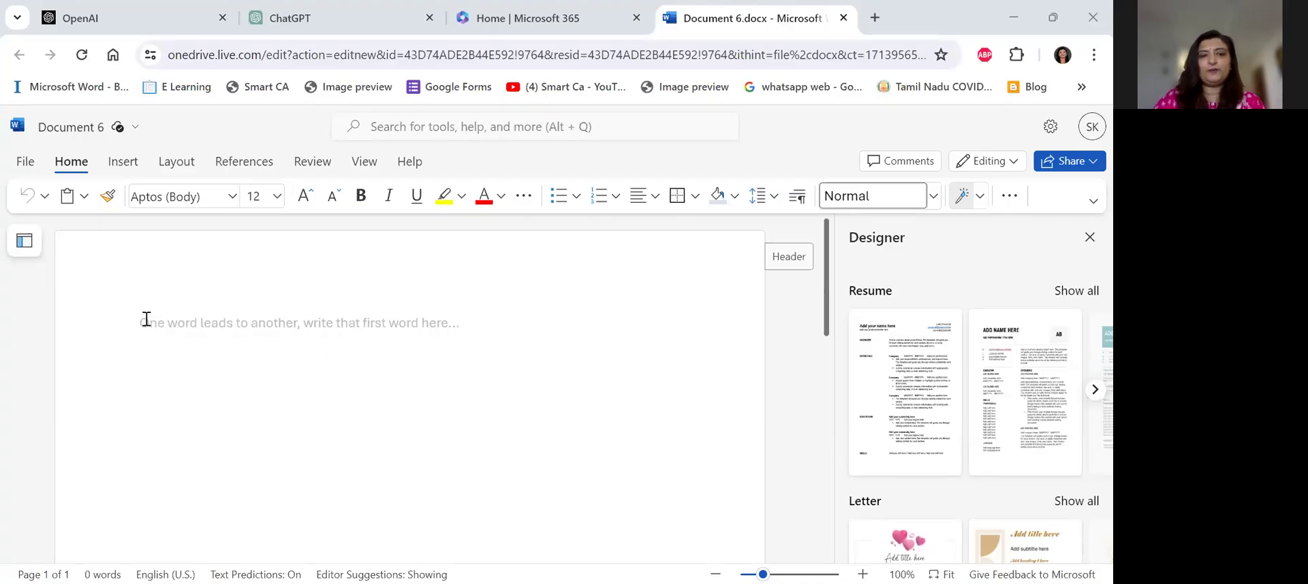
pyautogui.hotkey('ctrl', 'v')
pyautogui.scroll(3, 416, 400)
pyautogui.scroll(3, 415, 399)
pyautogui.scroll(4, 415, 399)
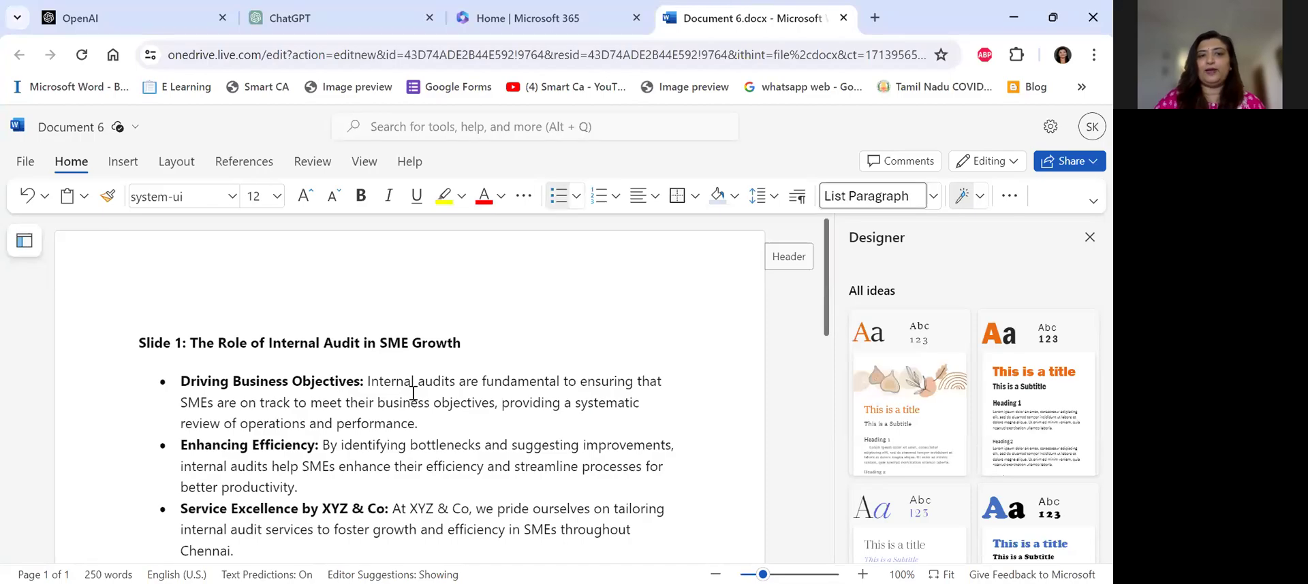
pyautogui.scroll(-3, 413, 394)
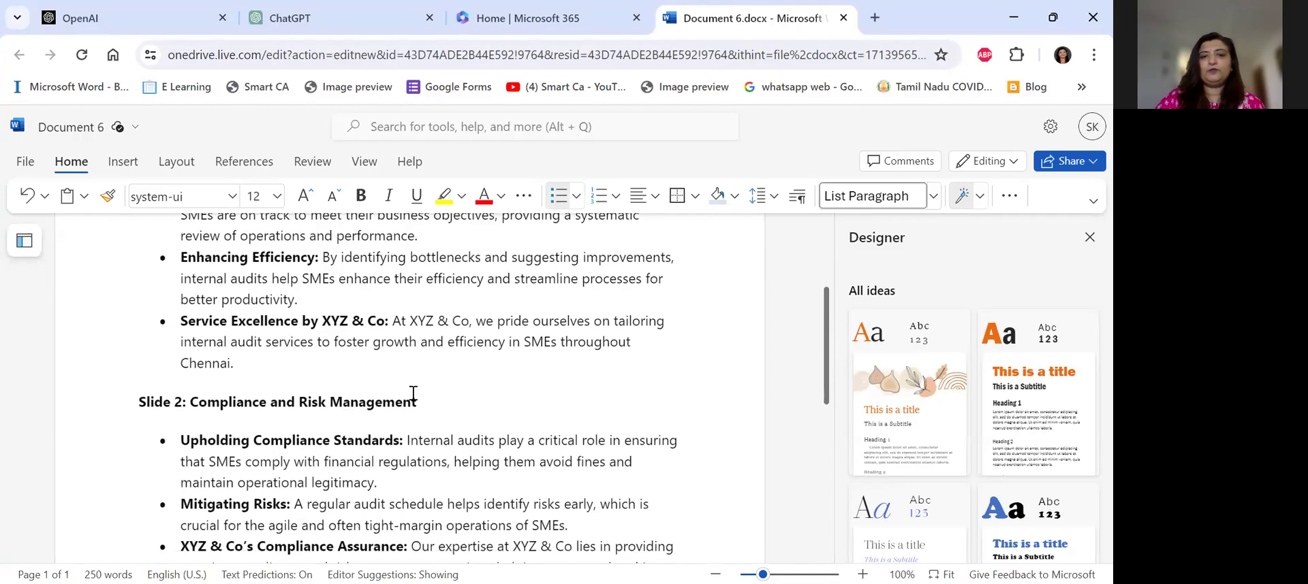
pyautogui.scroll(-2, 413, 394)
pyautogui.scroll(5, 413, 393)
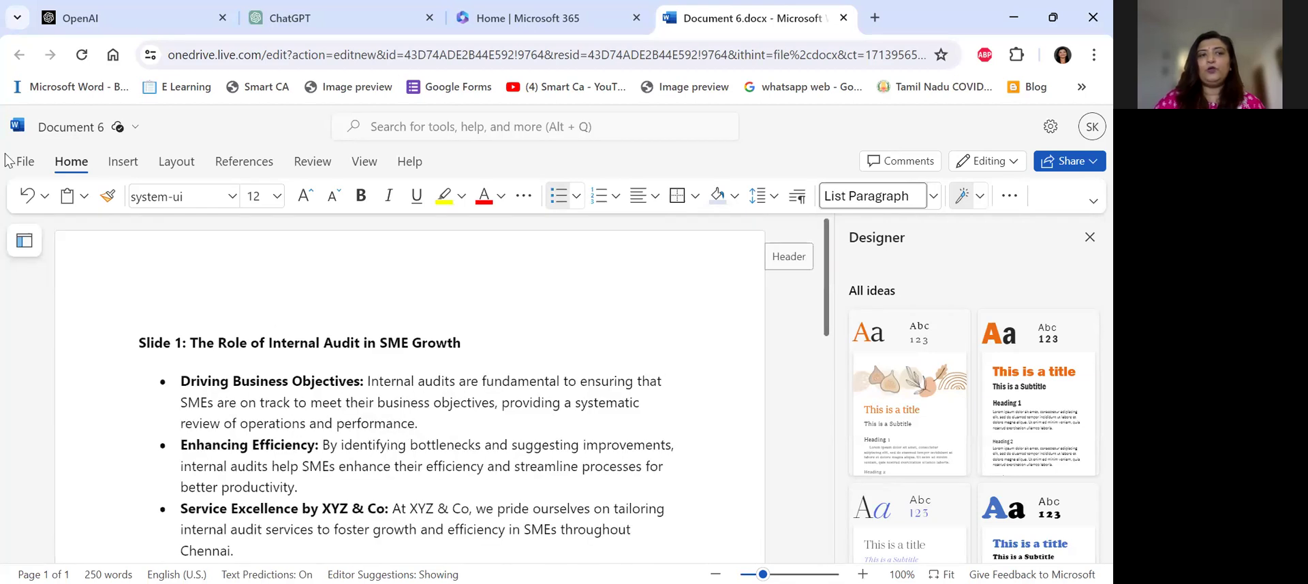
# - Start Word's Export to PowerPoint presentation (preview) from File > Export
pyautogui.click(24, 163)
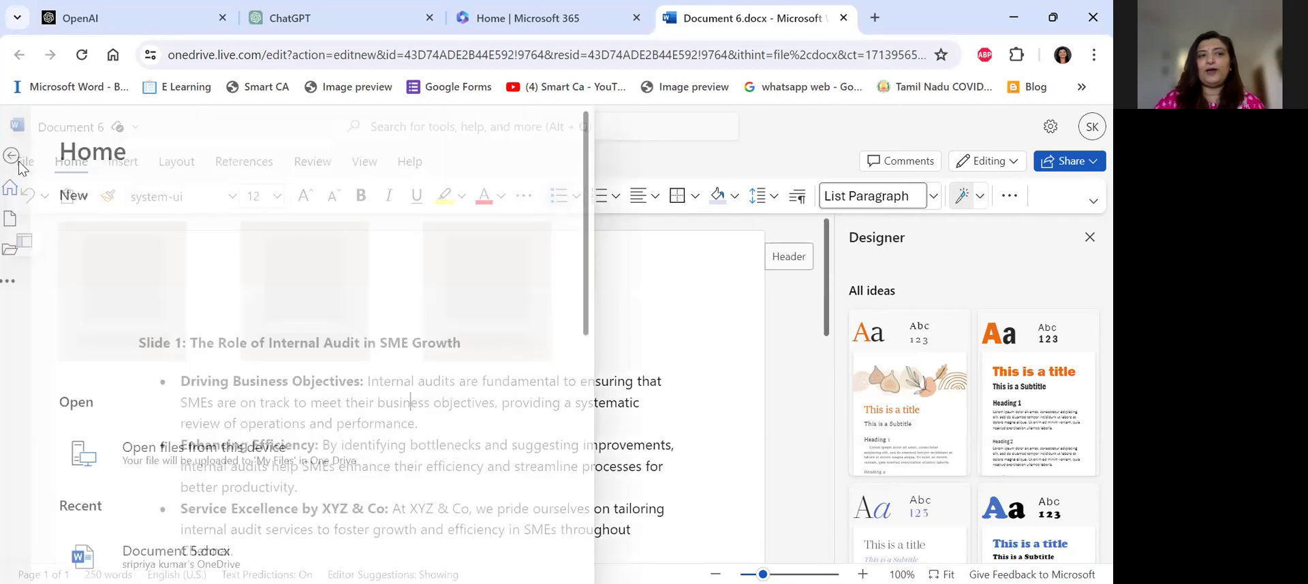
pyautogui.click(17, 283)
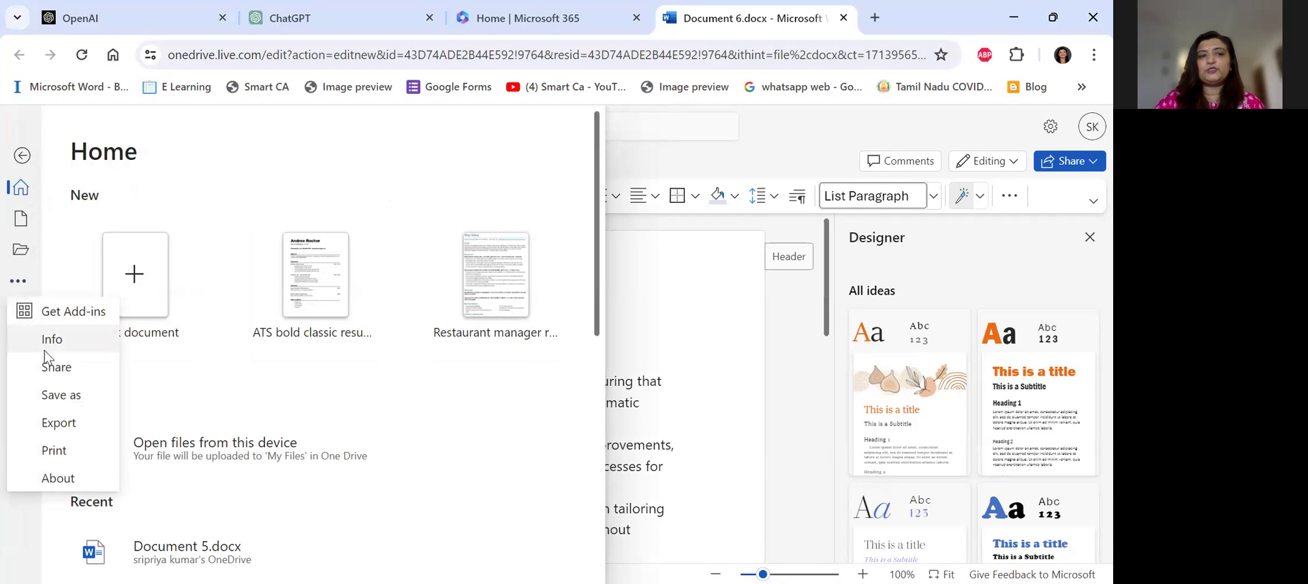
pyautogui.click(77, 423)
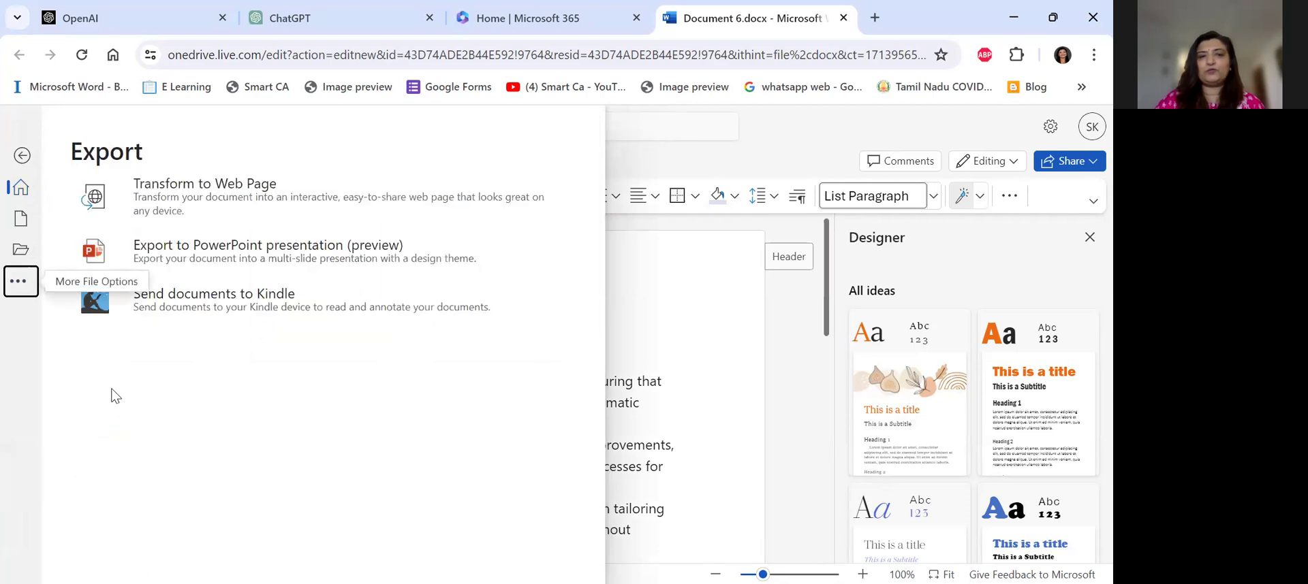
pyautogui.click(193, 249)
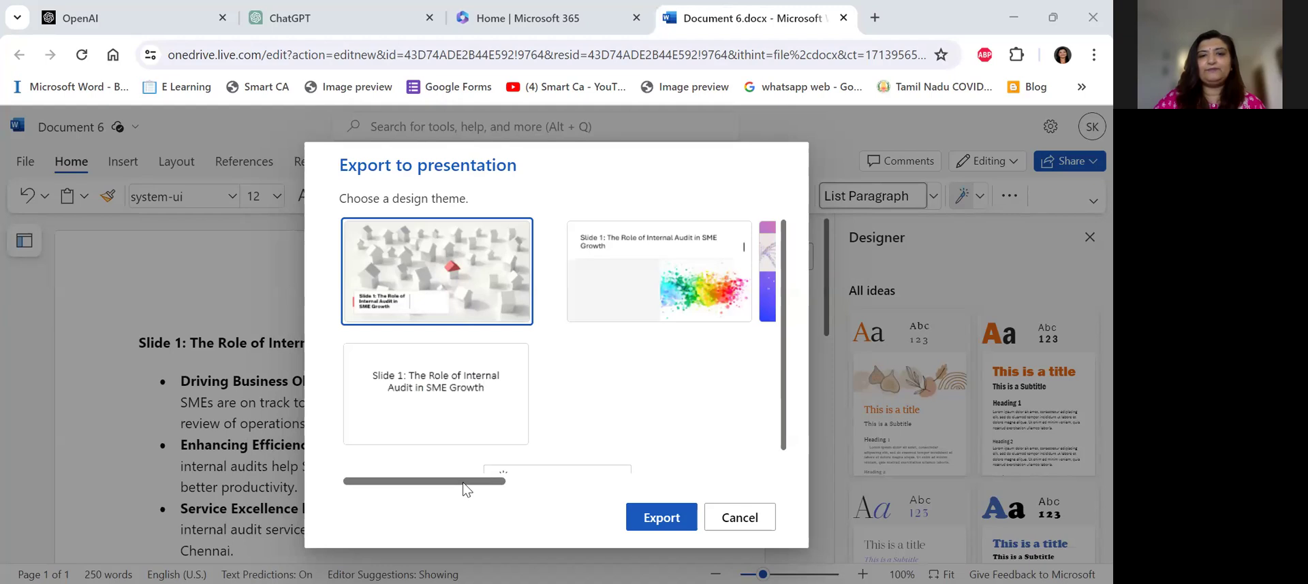
# - Export Document 6 as a presentation using the abstract black design theme
pyautogui.moveTo(463, 483)
pyautogui.mouseDown()
pyautogui.moveTo(705, 484)
pyautogui.moveTo(456, 482)
pyautogui.mouseUp()
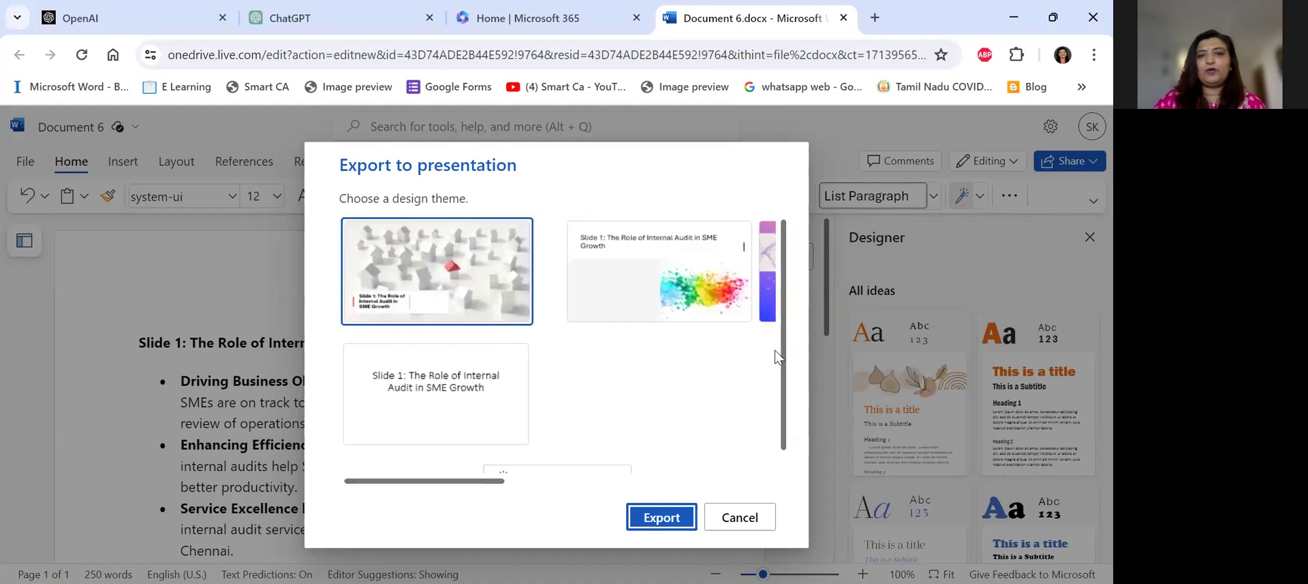
pyautogui.scroll(-1, 776, 351)
pyautogui.click(570, 467)
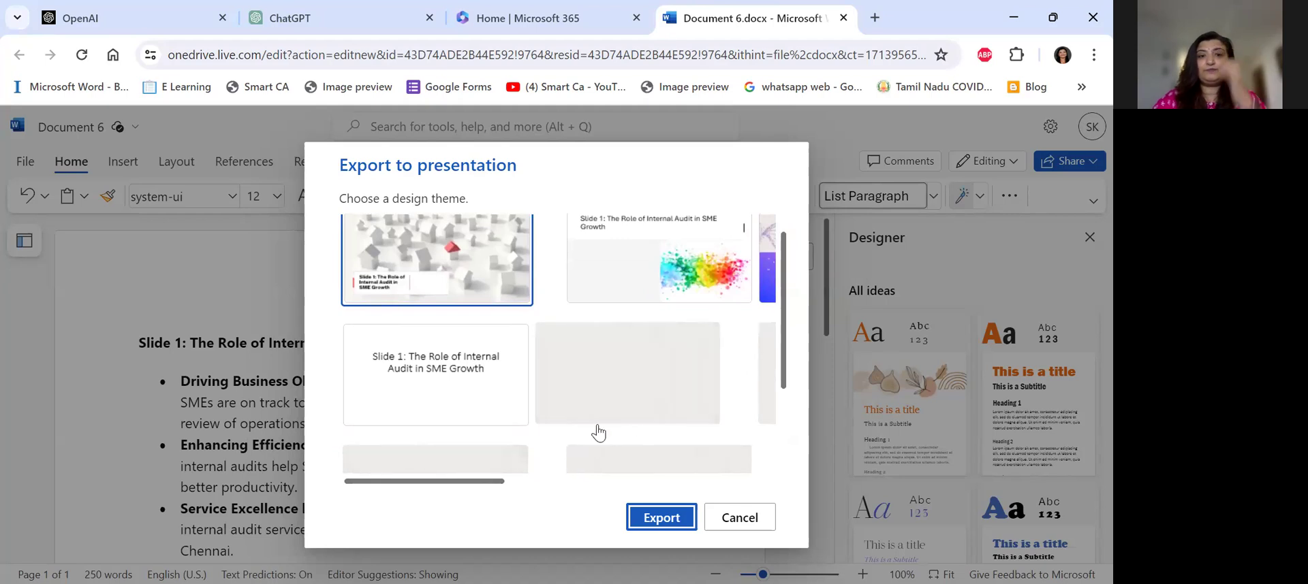
pyautogui.scroll(-2, 782, 368)
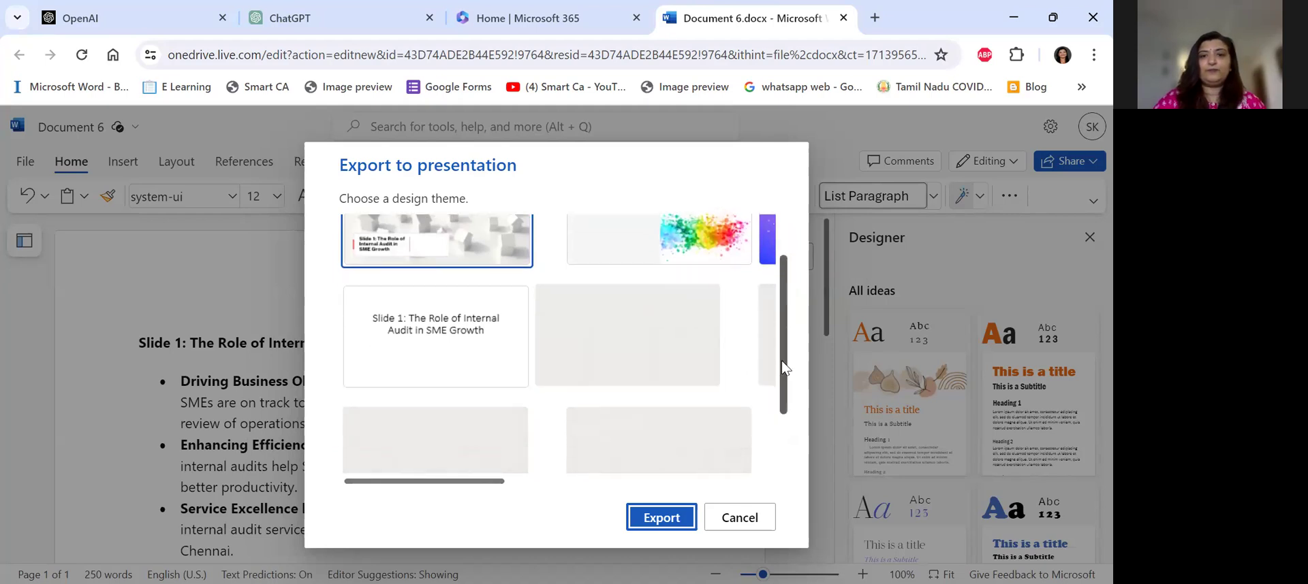
pyautogui.moveTo(782, 363); pyautogui.dragTo(780, 410)
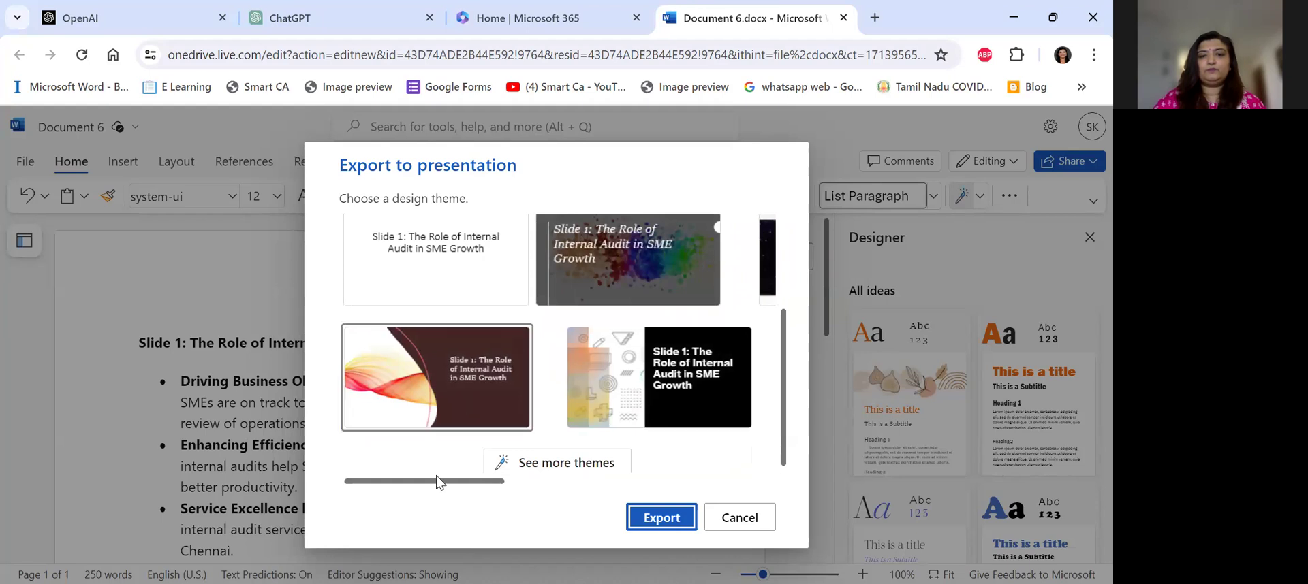
pyautogui.moveTo(436, 475)
pyautogui.mouseDown()
pyautogui.moveTo(695, 510)
pyautogui.moveTo(345, 505)
pyautogui.mouseUp()
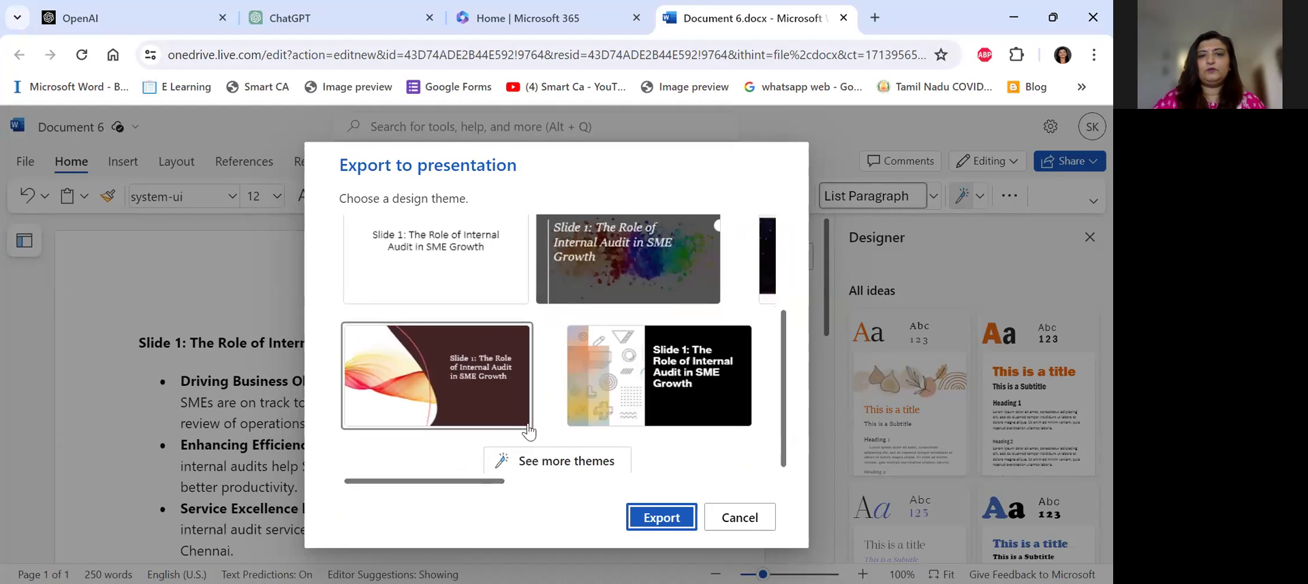
pyautogui.click(691, 387)
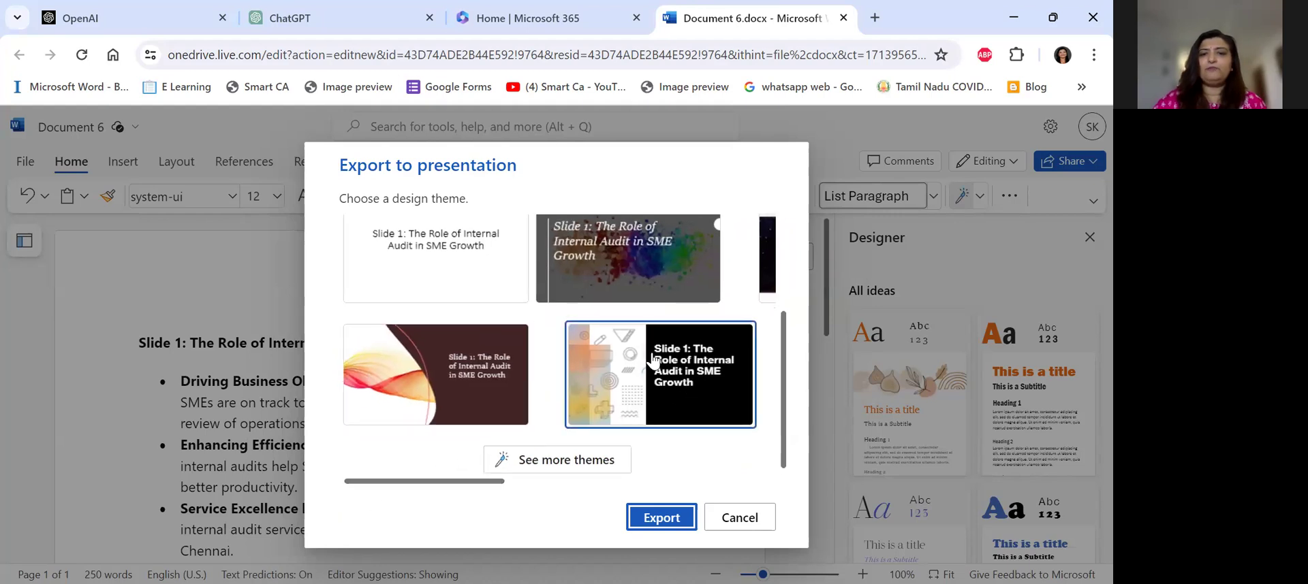
pyautogui.click(662, 519)
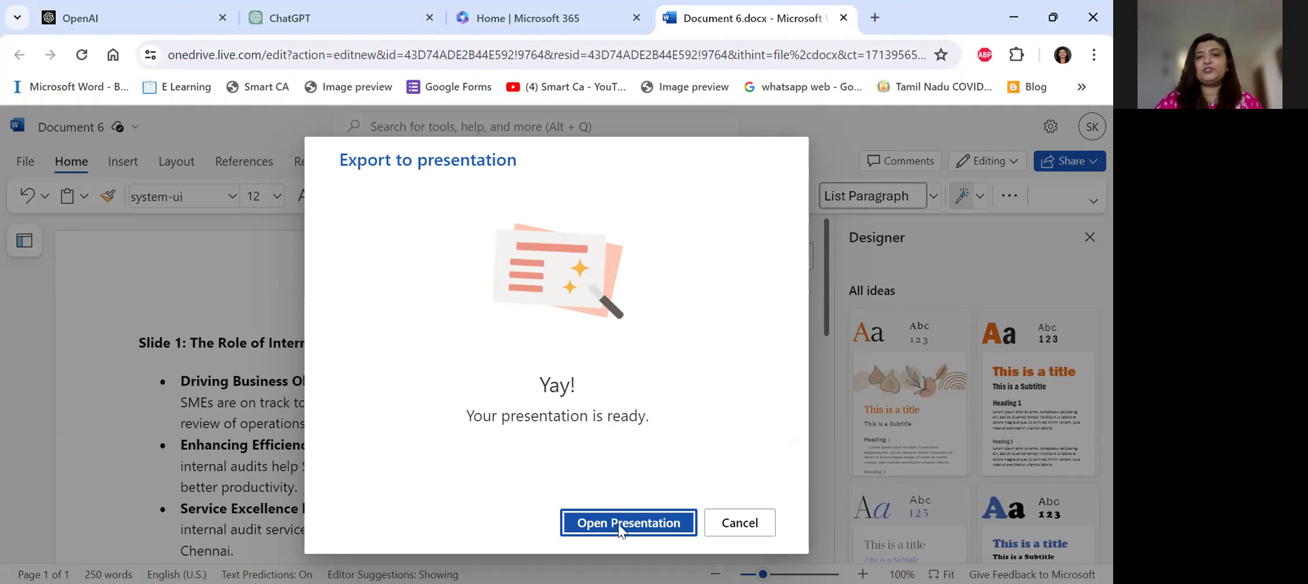
# - Open the exported four-slide deck and review slides 2 through 4
pyautogui.click(619, 526)
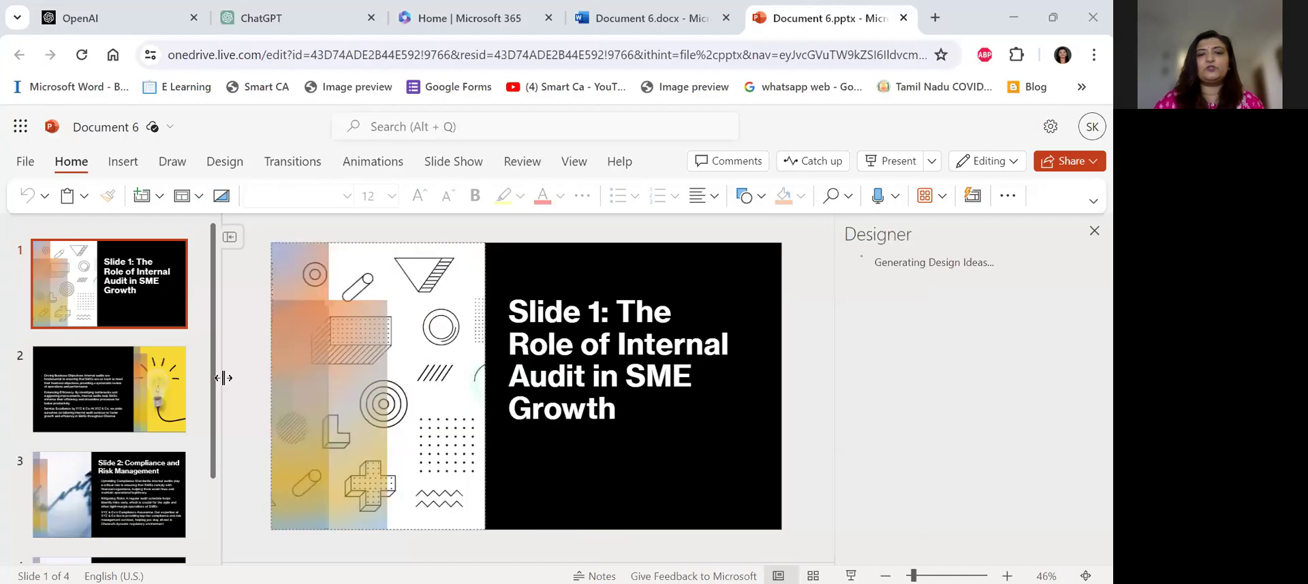
pyautogui.click(137, 398)
pyautogui.press('Down')
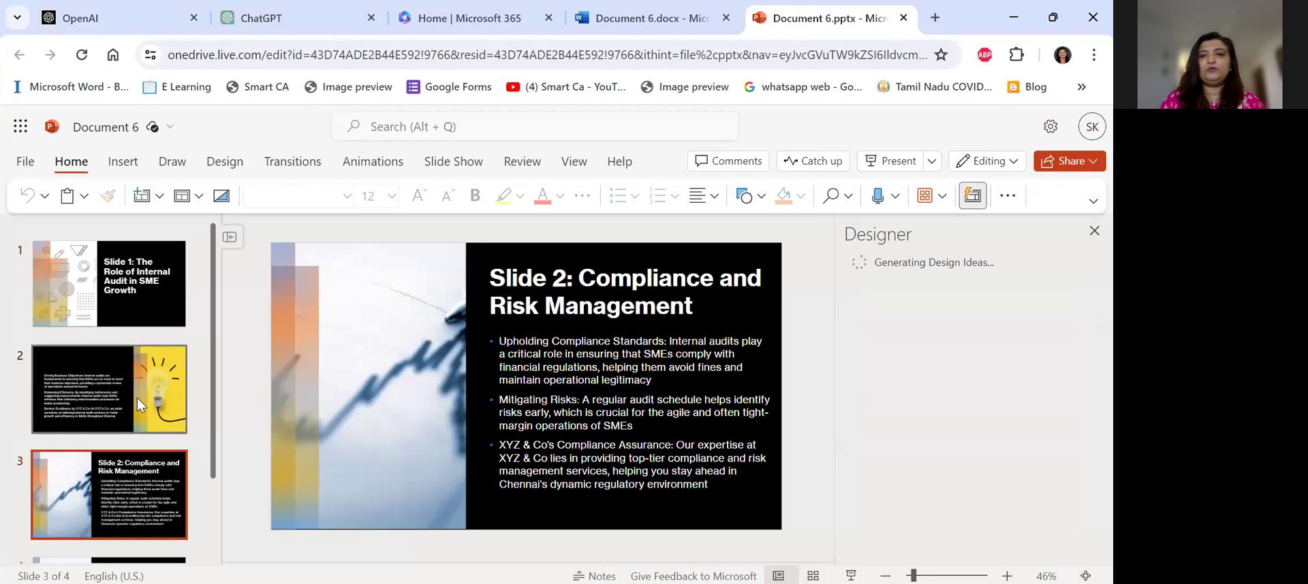
pyautogui.press('Down')
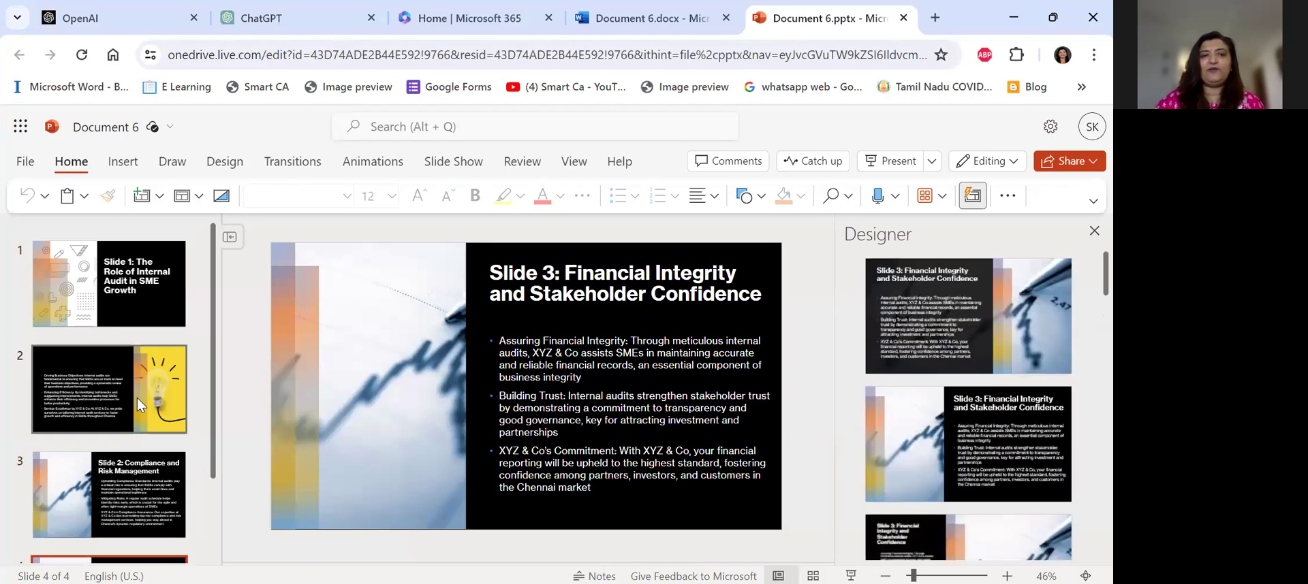
pyautogui.scroll(-2, 210, 486)
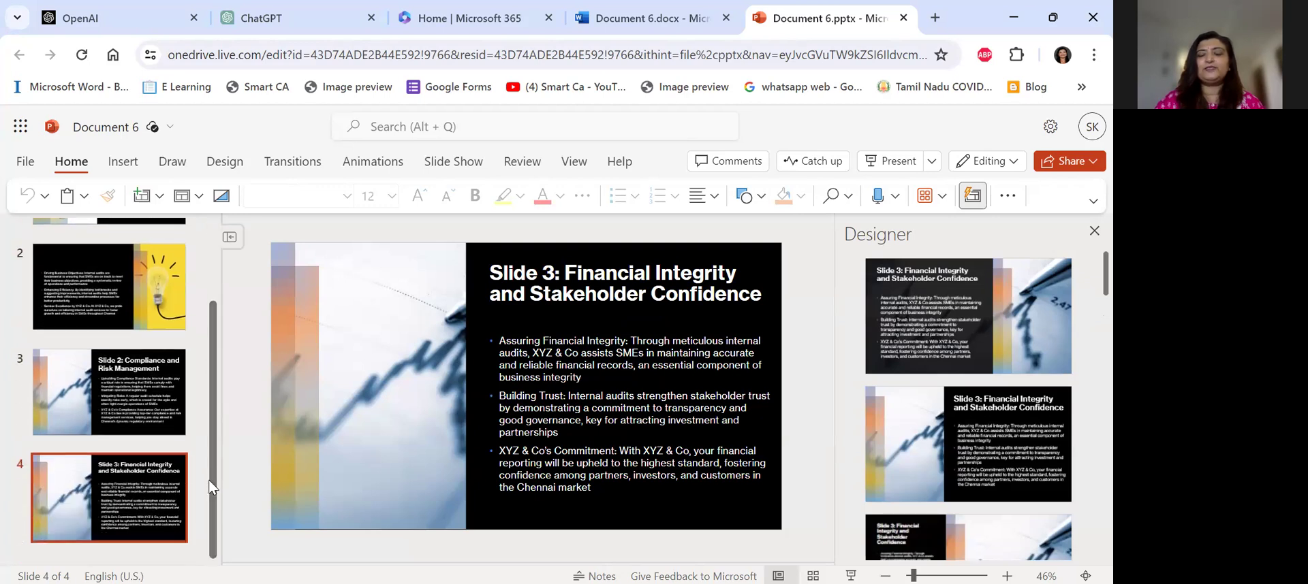
pyautogui.scroll(2, 163, 487)
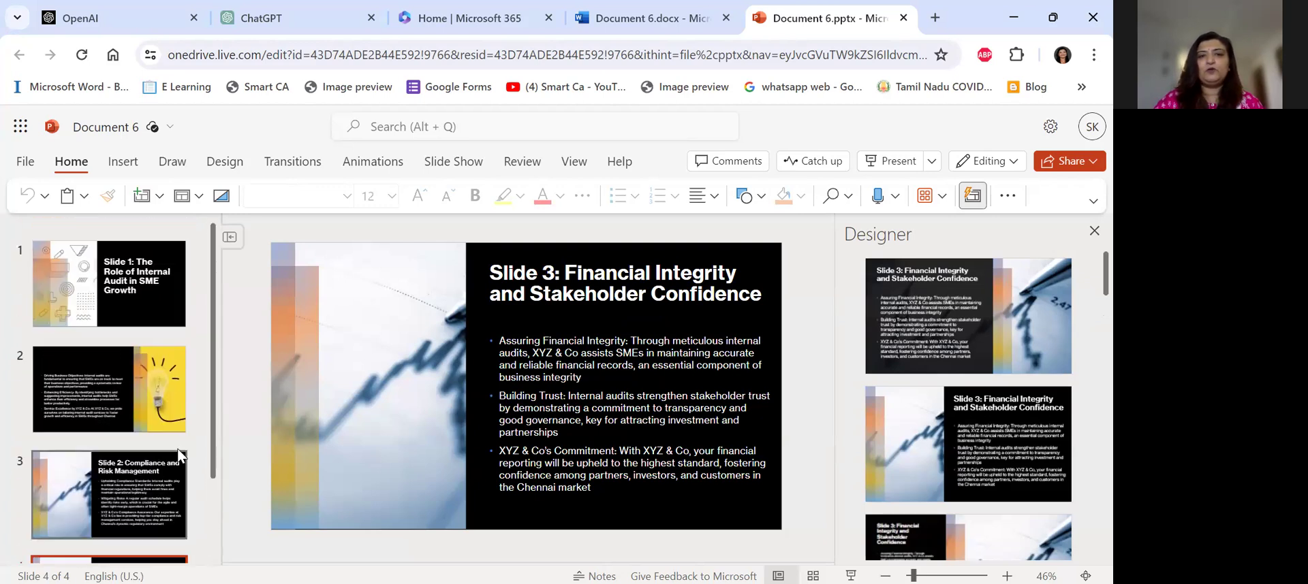
# - Delete the 'Slide 1: ' prefix from slide 1's title
pyautogui.click(154, 297)
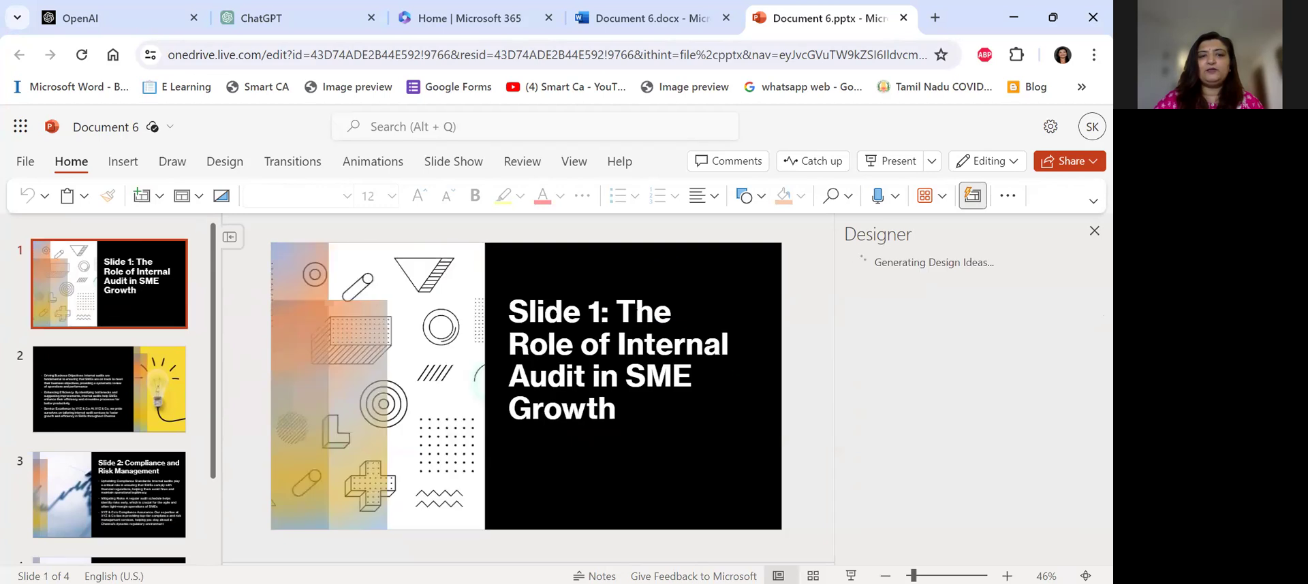
pyautogui.moveTo(613, 313); pyautogui.dragTo(509, 313)
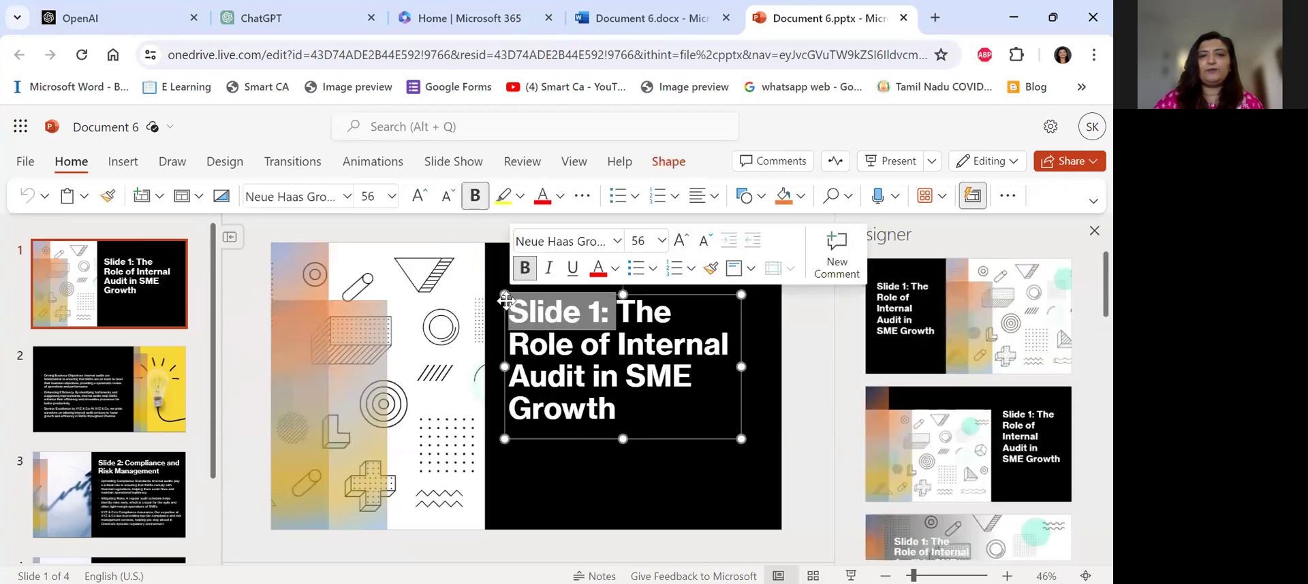
pyautogui.press('BackSpace')
# - On slide 2, check the Editing mode options and File > More commands, then close them
pyautogui.click(129, 364)
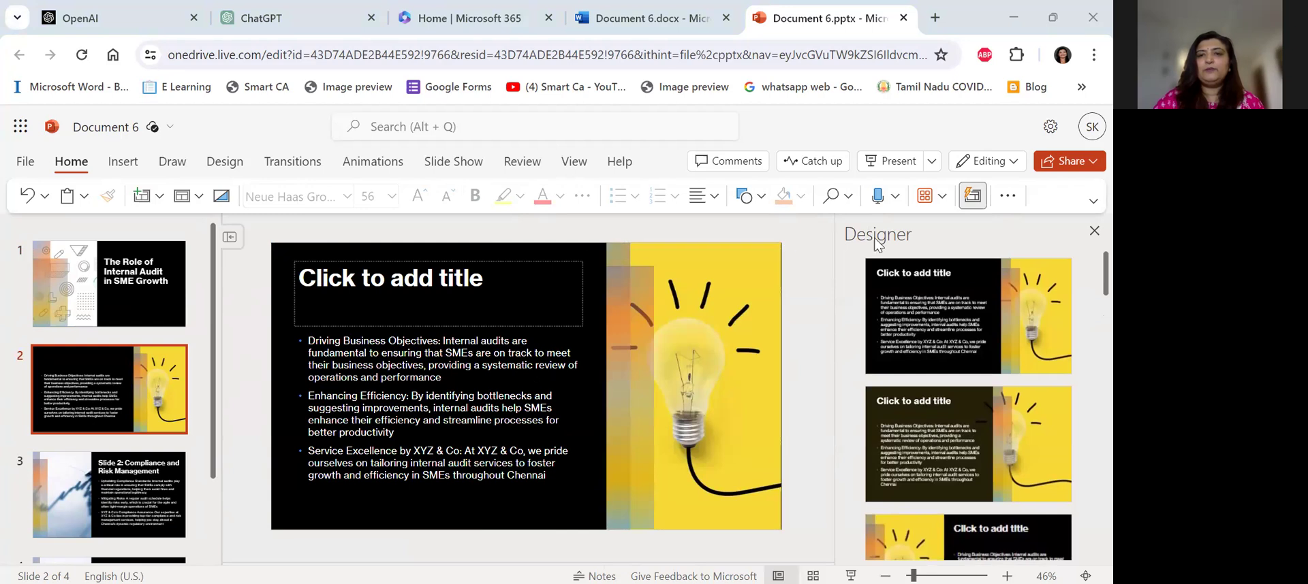
pyautogui.click(991, 164)
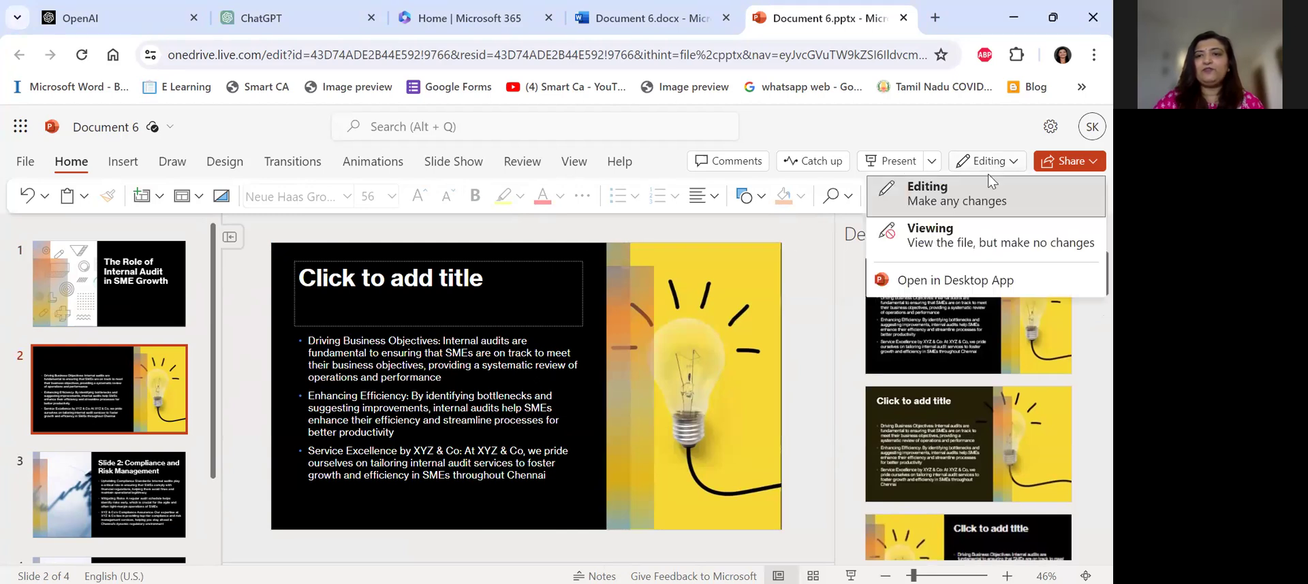
pyautogui.click(25, 162)
pyautogui.click(17, 282)
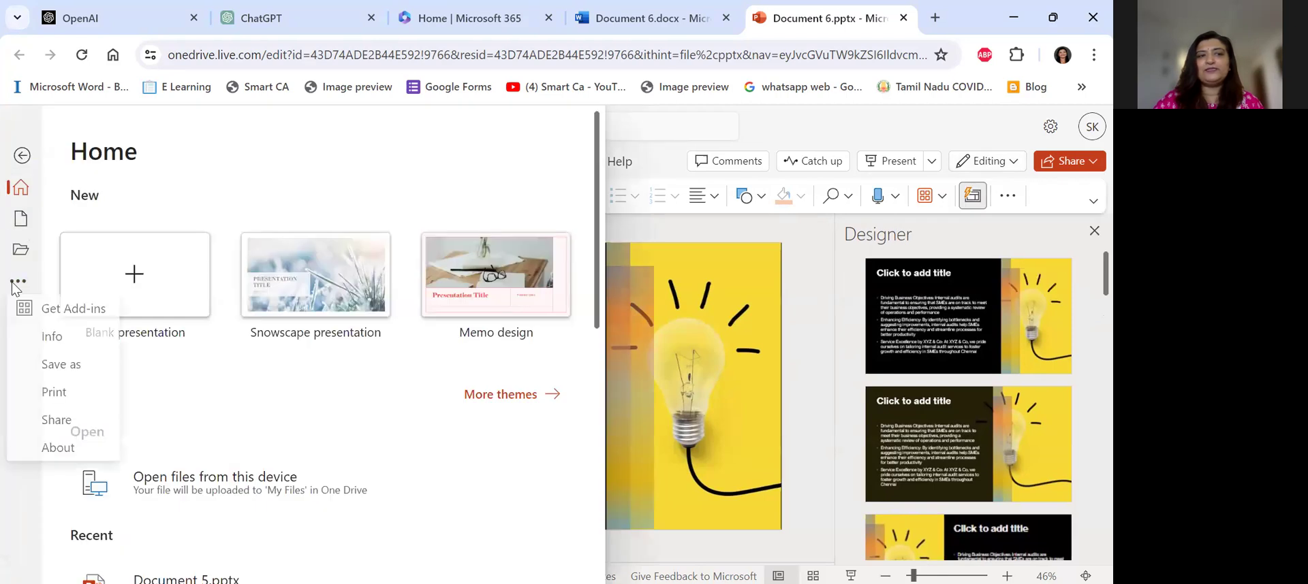
pyautogui.click(820, 251)
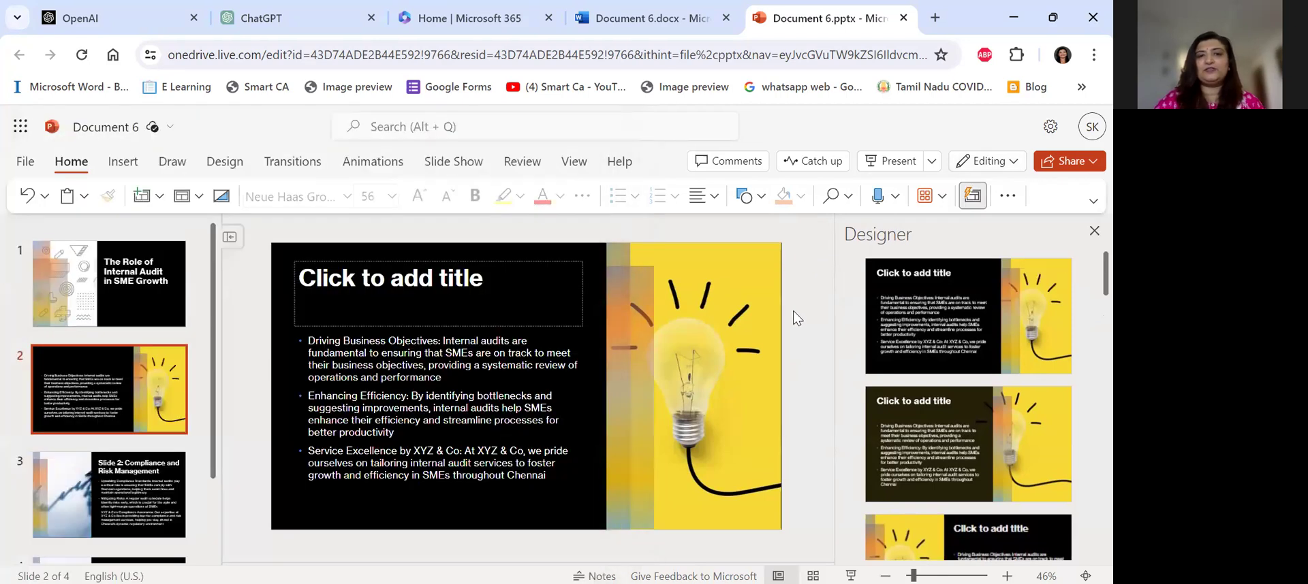